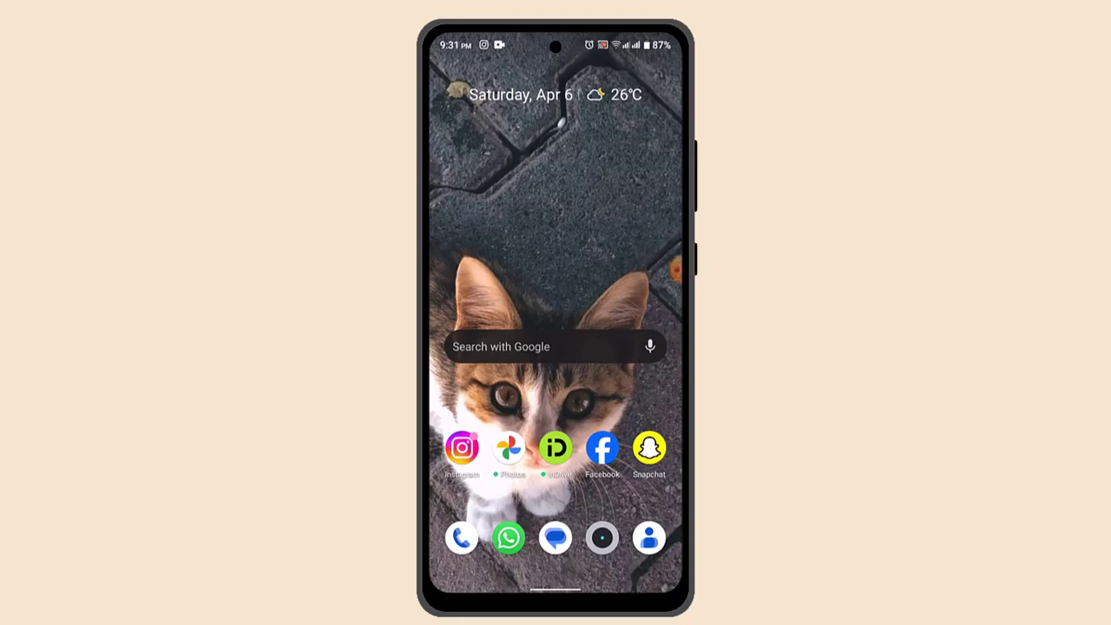
Load the HP Customer Support site, support.hp.com, from the Chrome address bar.
click(520, 346)
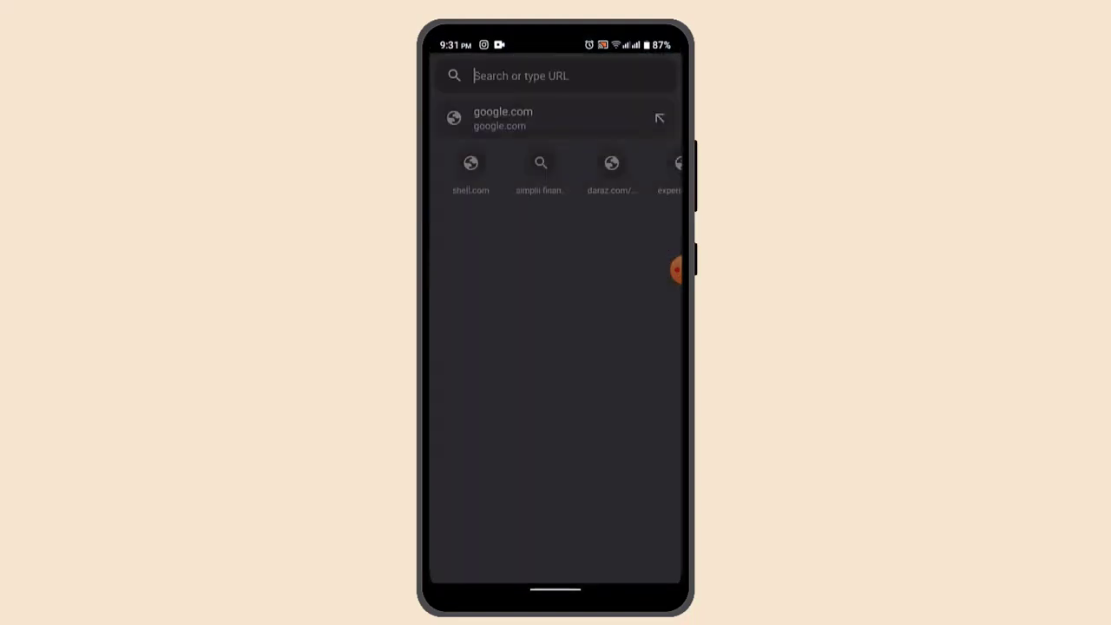
text(support.hp.com/u)
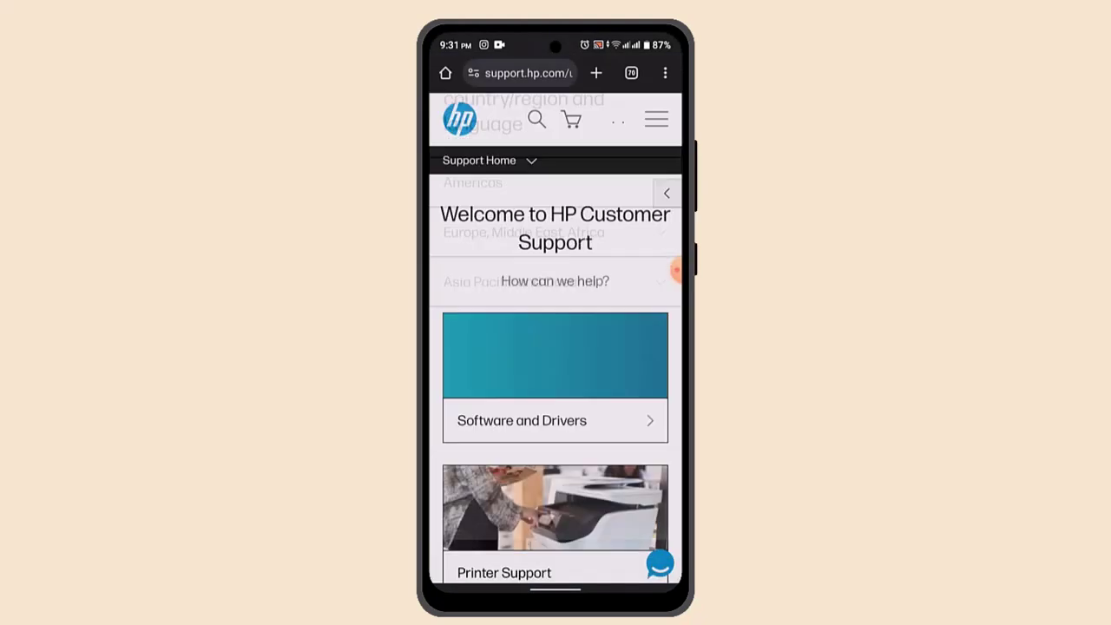
Tap the profile icon in the HP site header to reach the HP Sign in page.
click(619, 119)
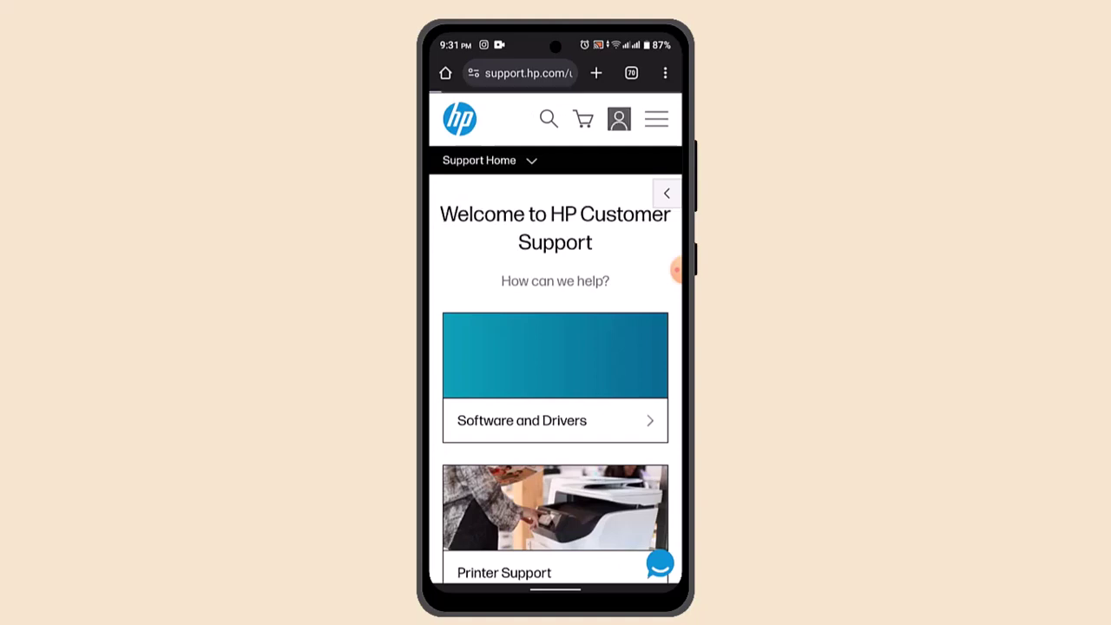